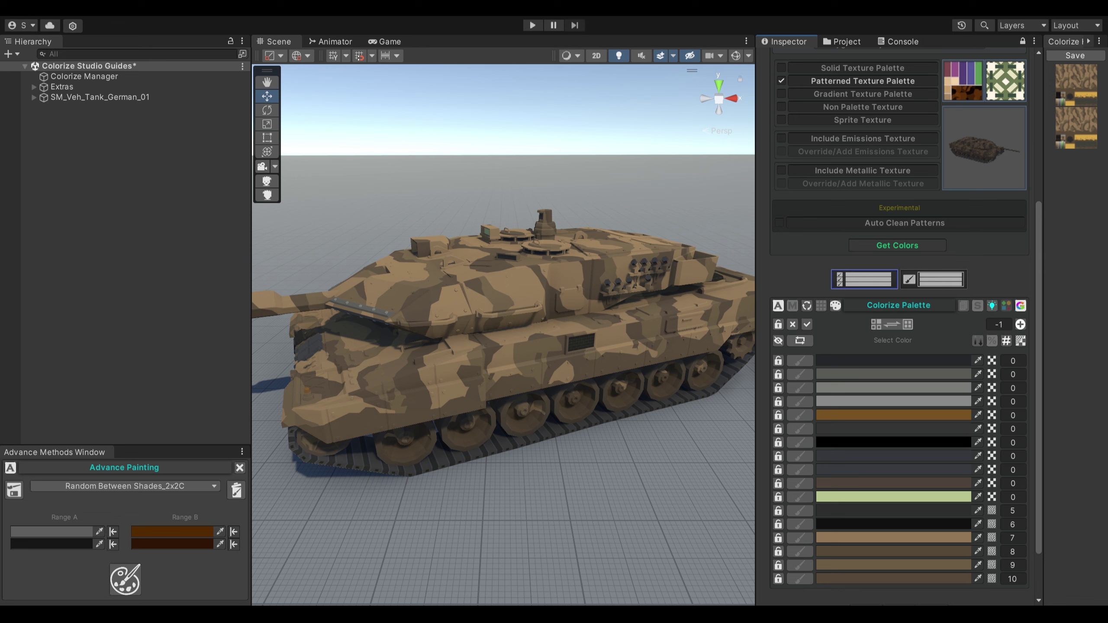
Assign group 1 to every palette color except color 10, lock those colors and hide the locked entries.
click(802, 581)
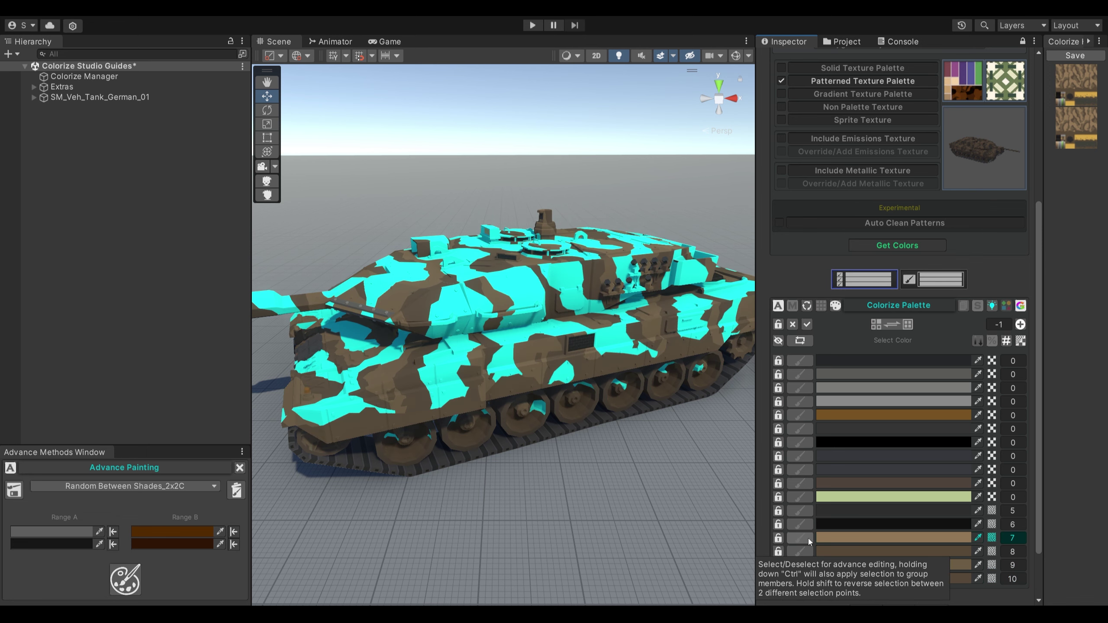
click(804, 566)
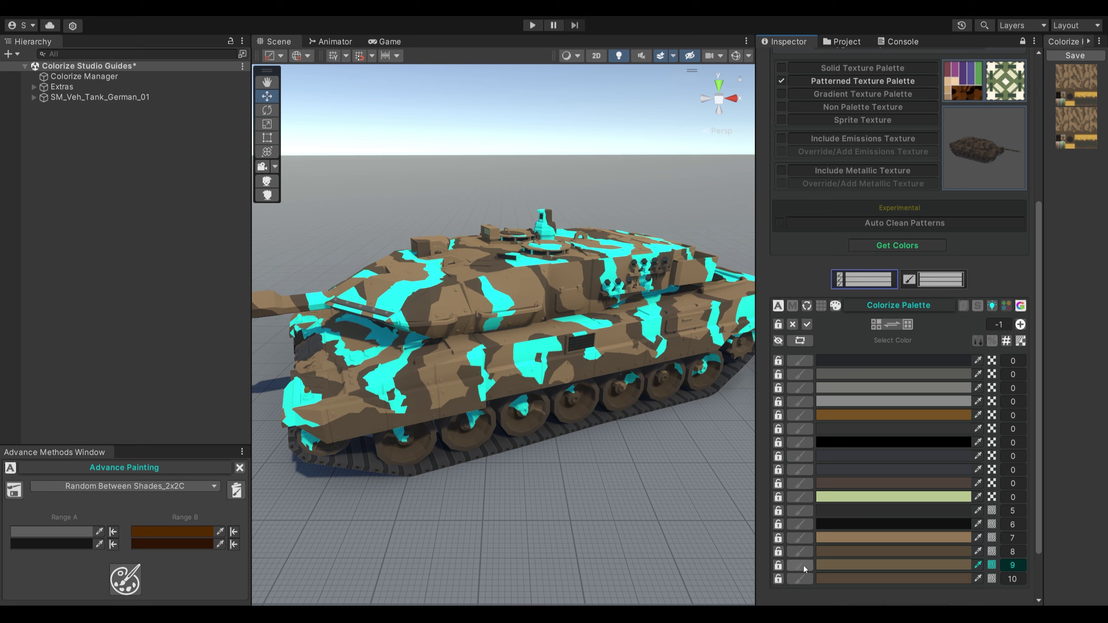
shift+click(799, 361)
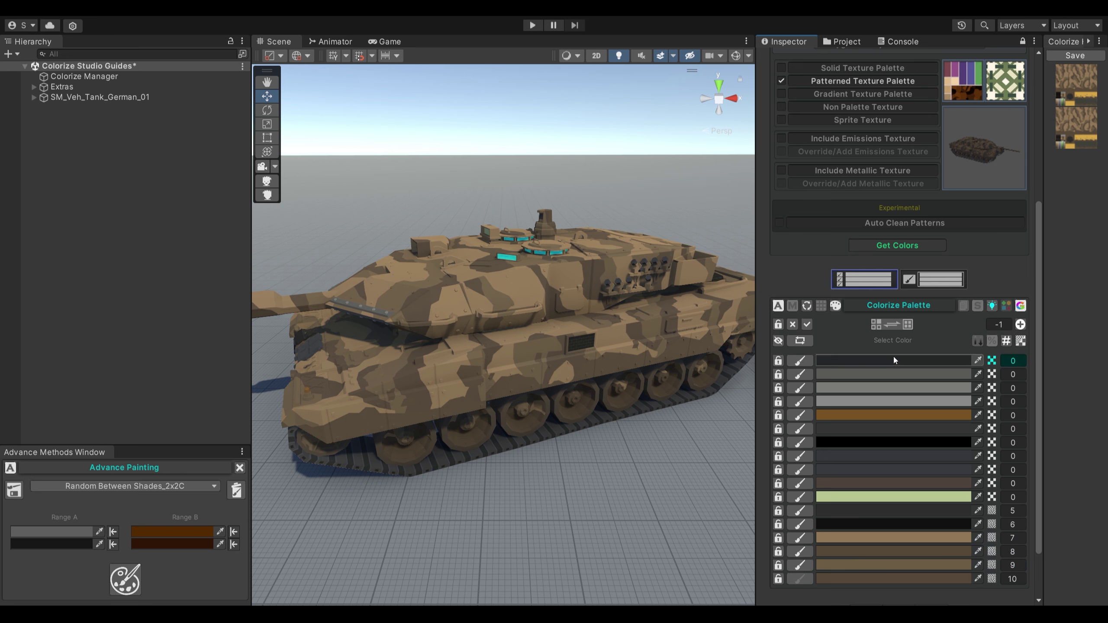
click(999, 324)
text(1)
click(1021, 325)
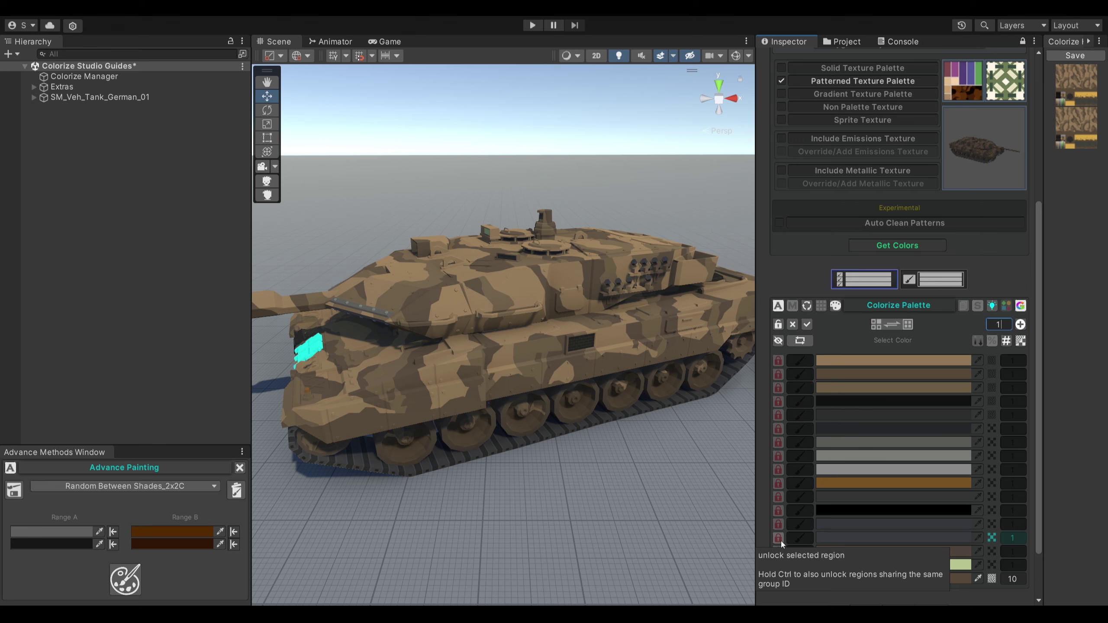
click(778, 341)
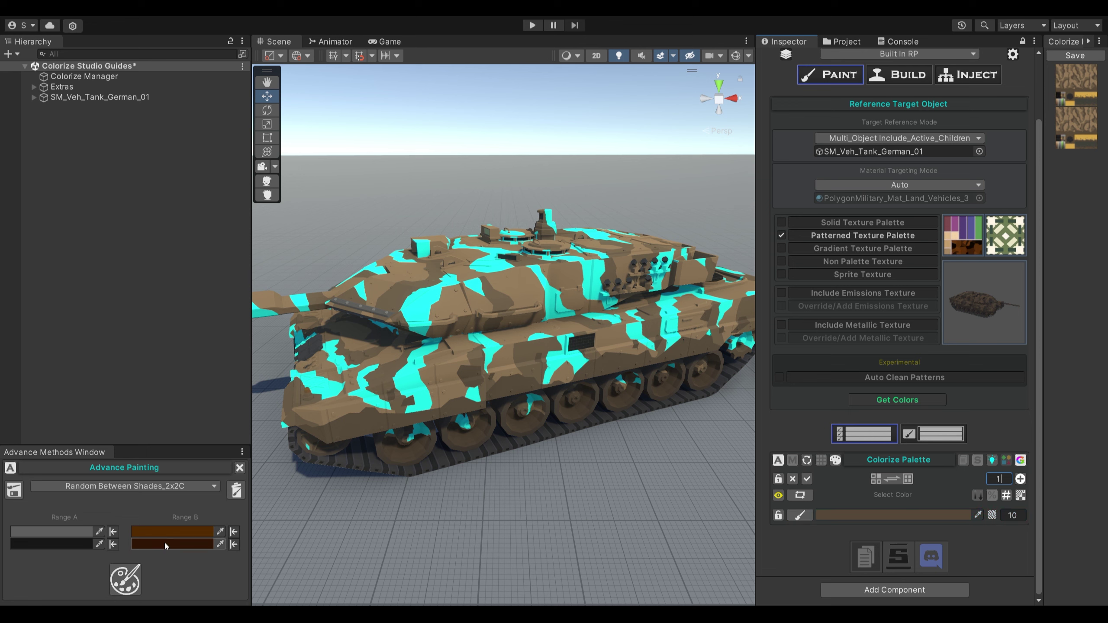
Repaint pattern color 10 with the Random Between Shades_2x2C method.
click(136, 578)
click(135, 578)
click(136, 578)
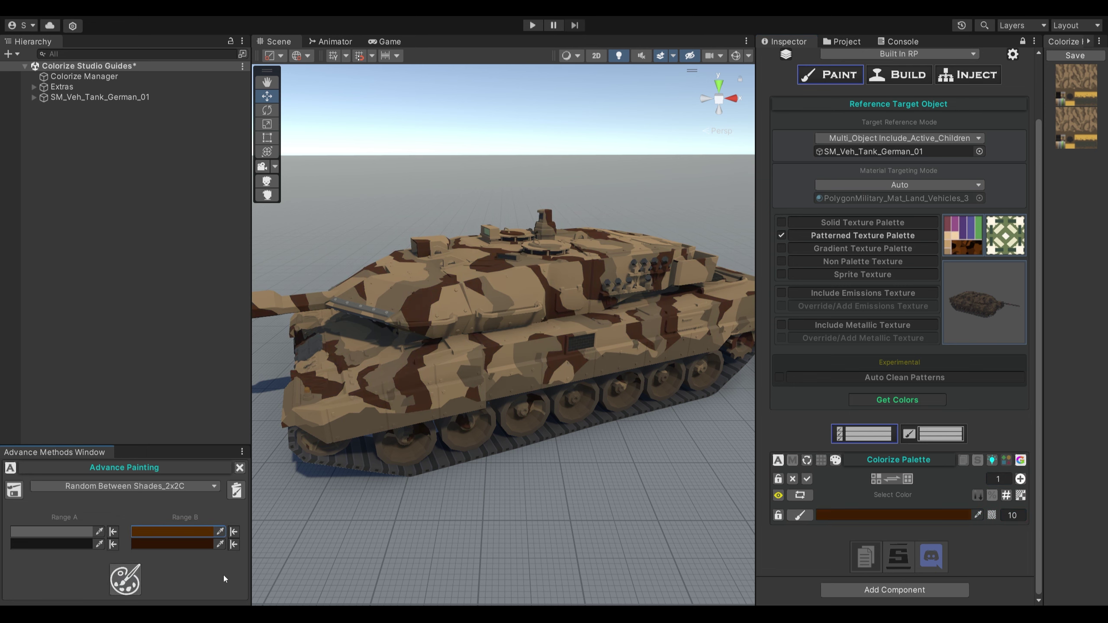
Open the Segmentation & Consolidation settings for the palette and keep the Comprehensive mode.
click(875, 479)
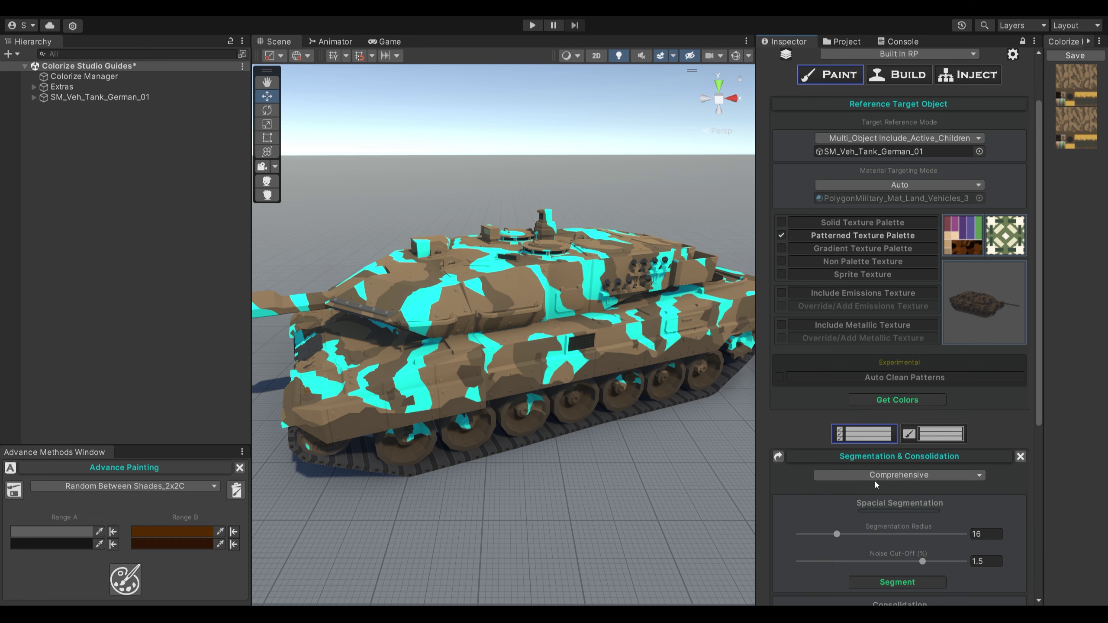
scroll(808, 420, down, 5)
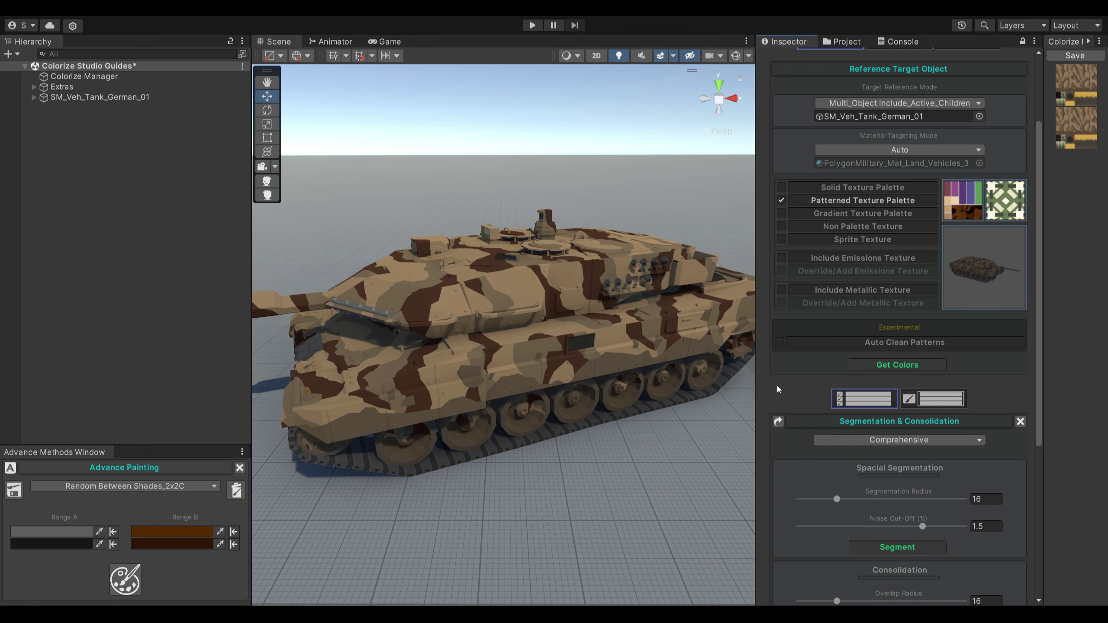
scroll(768, 381, down, 4)
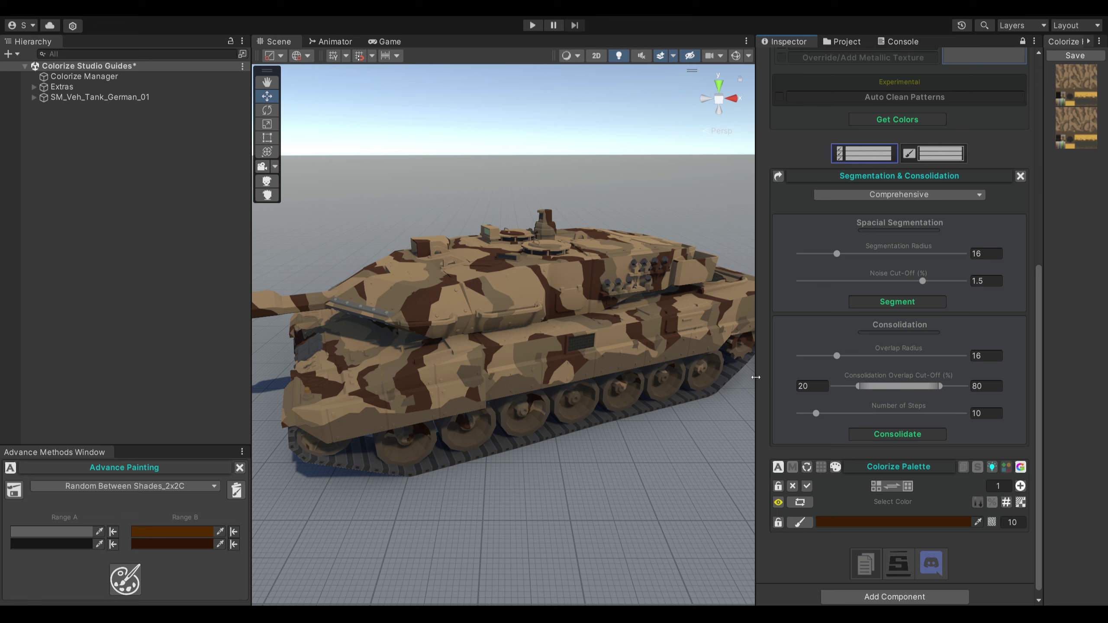
click(845, 193)
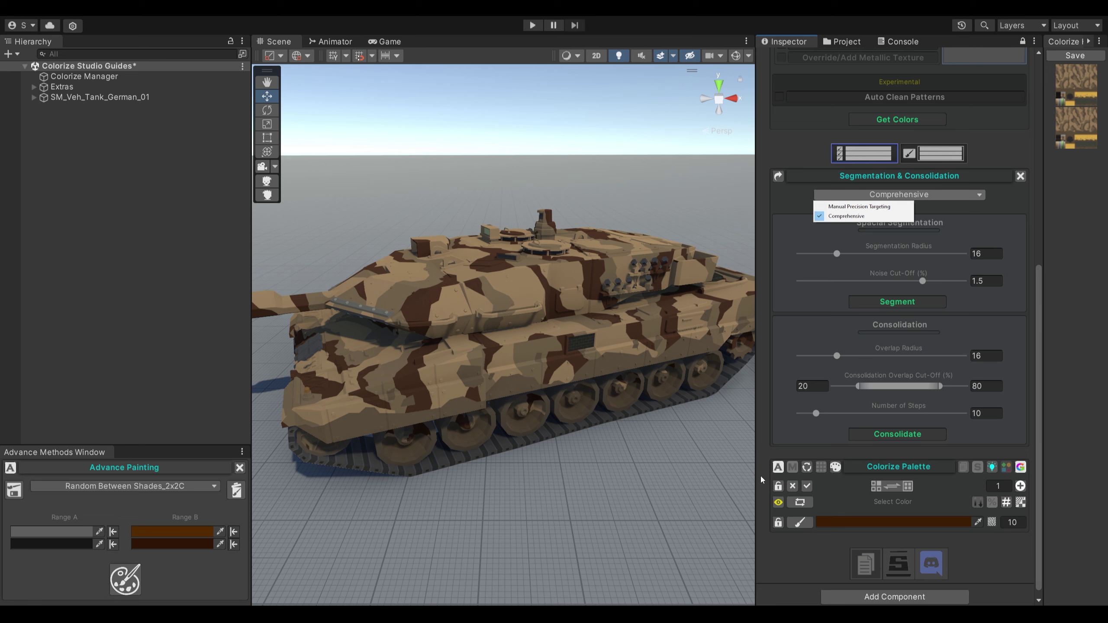
click(762, 492)
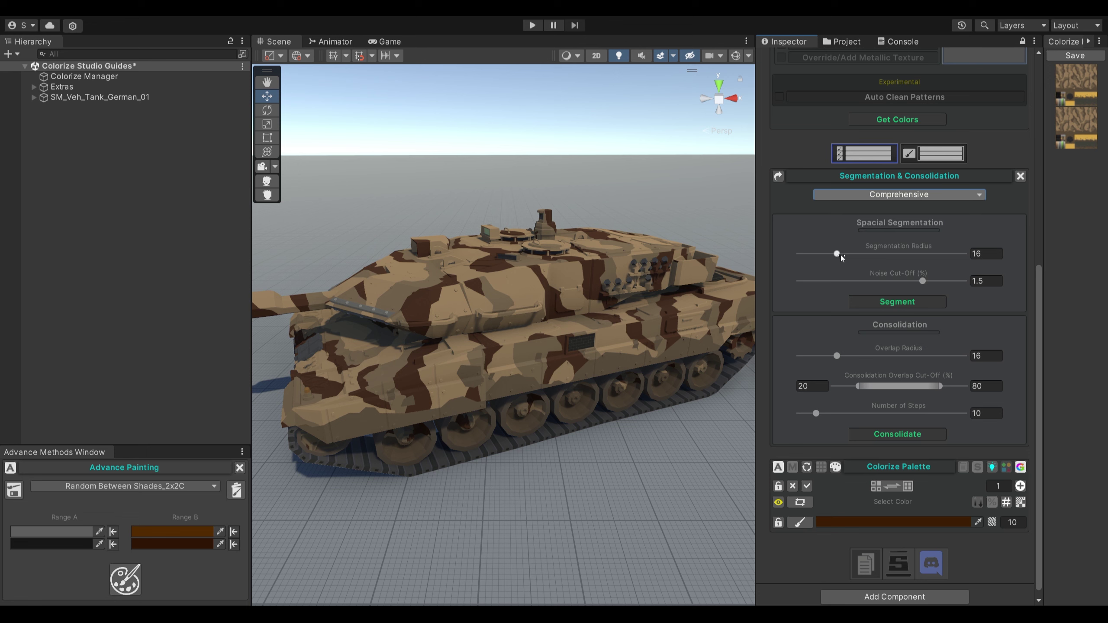
Set the Segmentation Radius to 2 and run spatial segmentation on pattern color 10.
drag(838, 254, 793, 255)
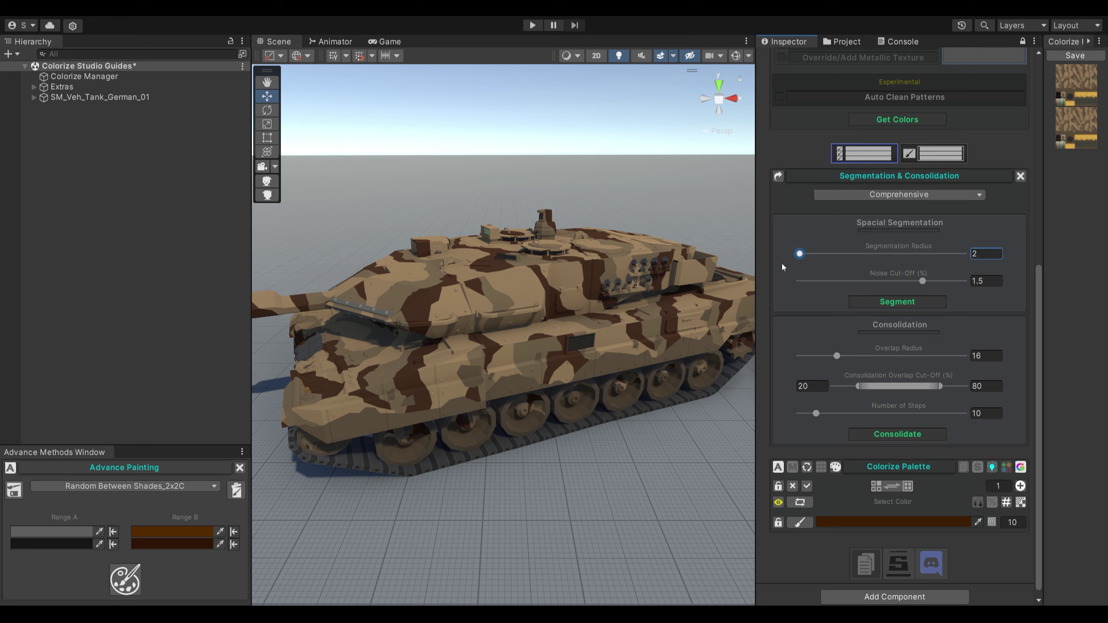
click(801, 522)
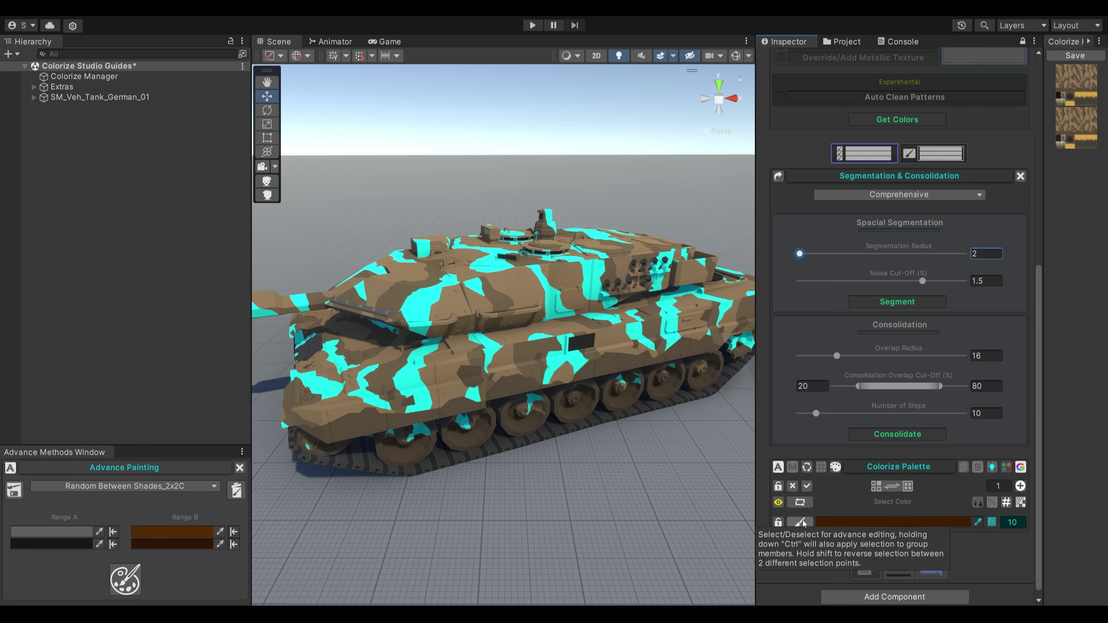
click(871, 301)
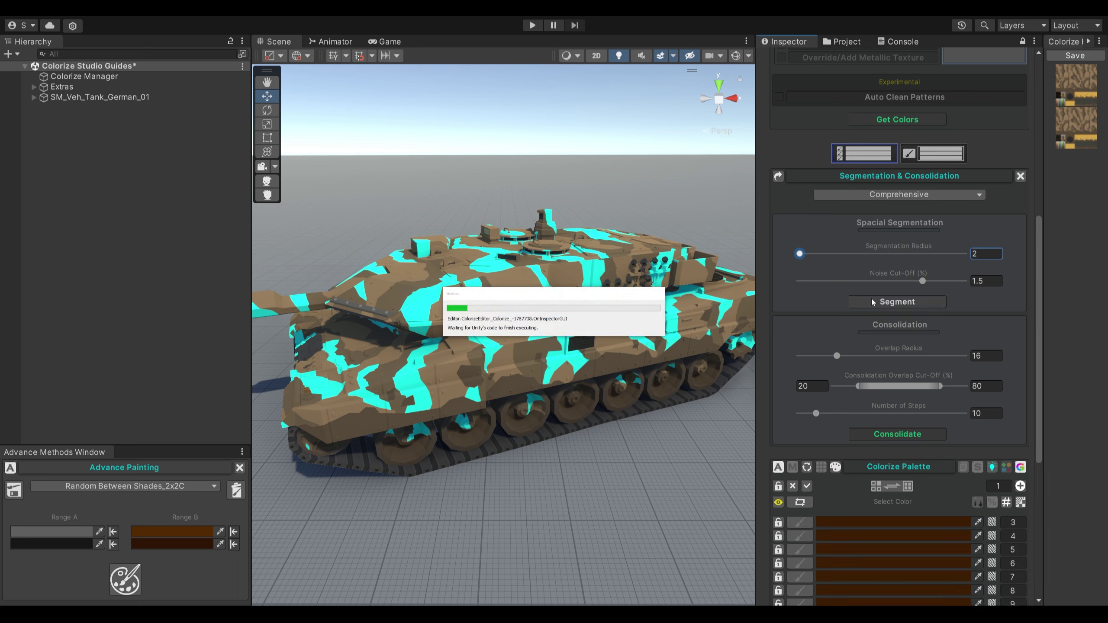
scroll(833, 298, down, 10)
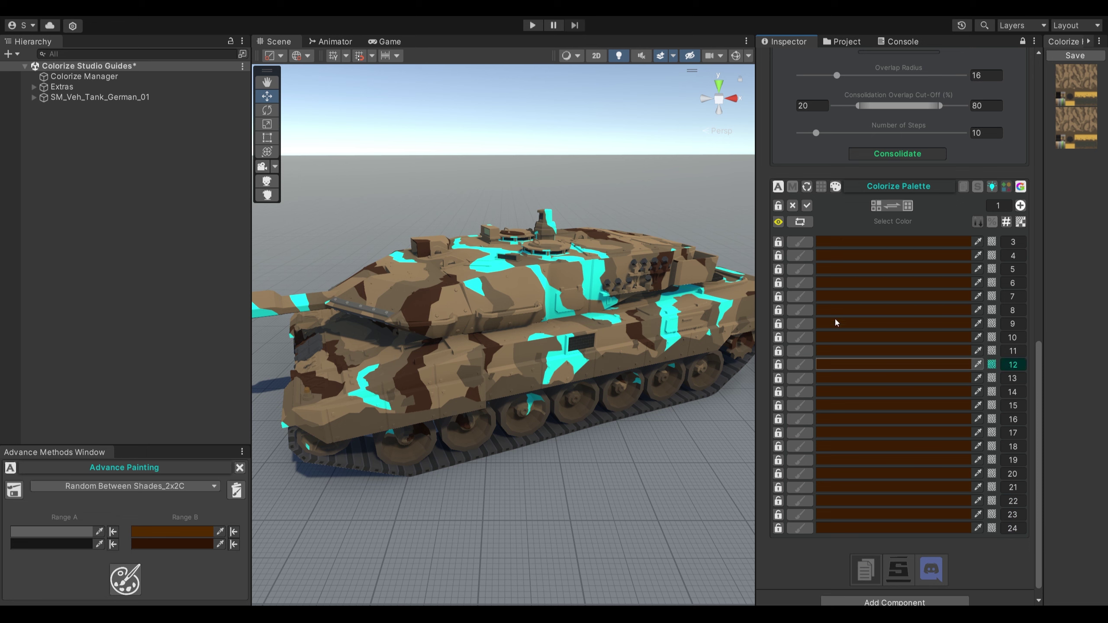
Select all the segmented pattern colors and repaint them repeatedly with Random Between Shades_2x2C.
click(807, 206)
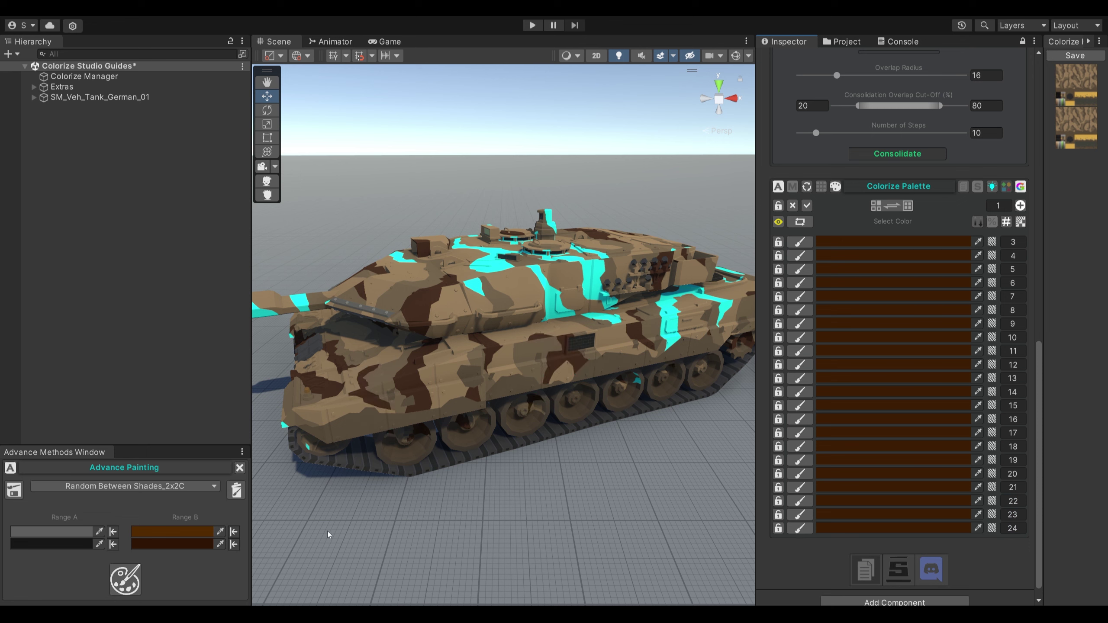
click(125, 580)
click(126, 582)
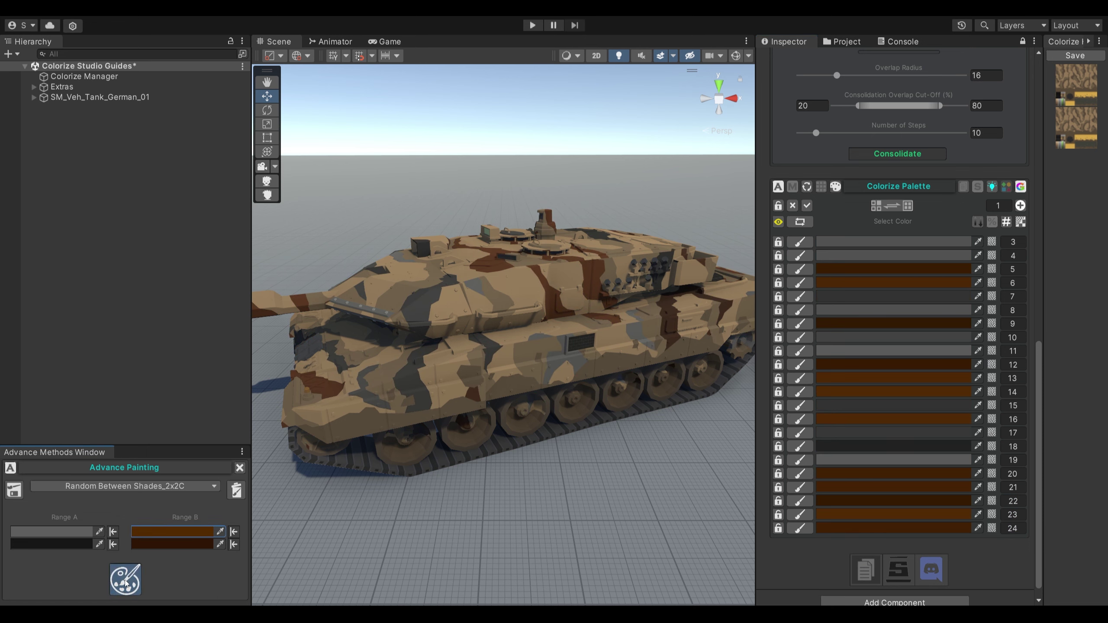
click(125, 582)
click(126, 583)
click(125, 582)
click(125, 581)
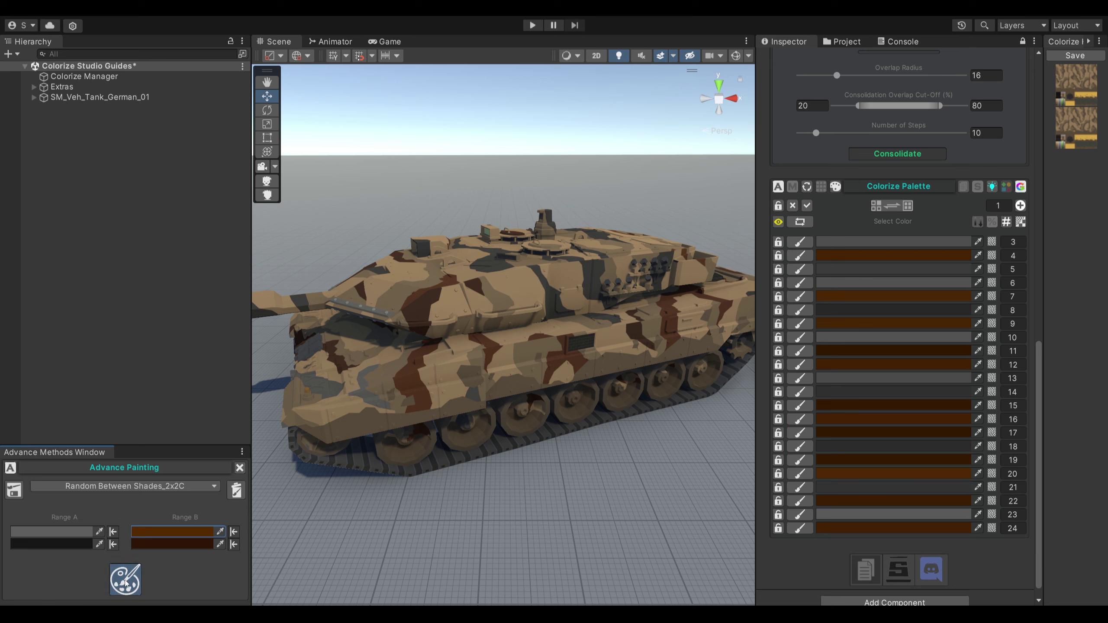
click(125, 582)
click(125, 582)
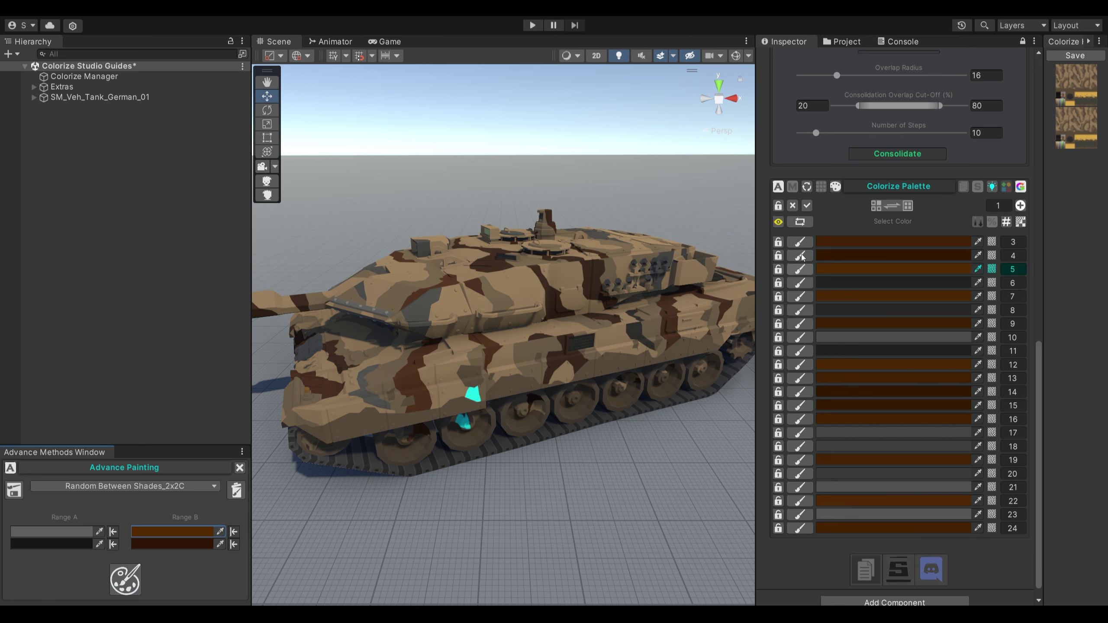
Restore the first saved texture palette and switch the segmentation mode to Manual Precision Targeting.
scroll(834, 225, up, 2)
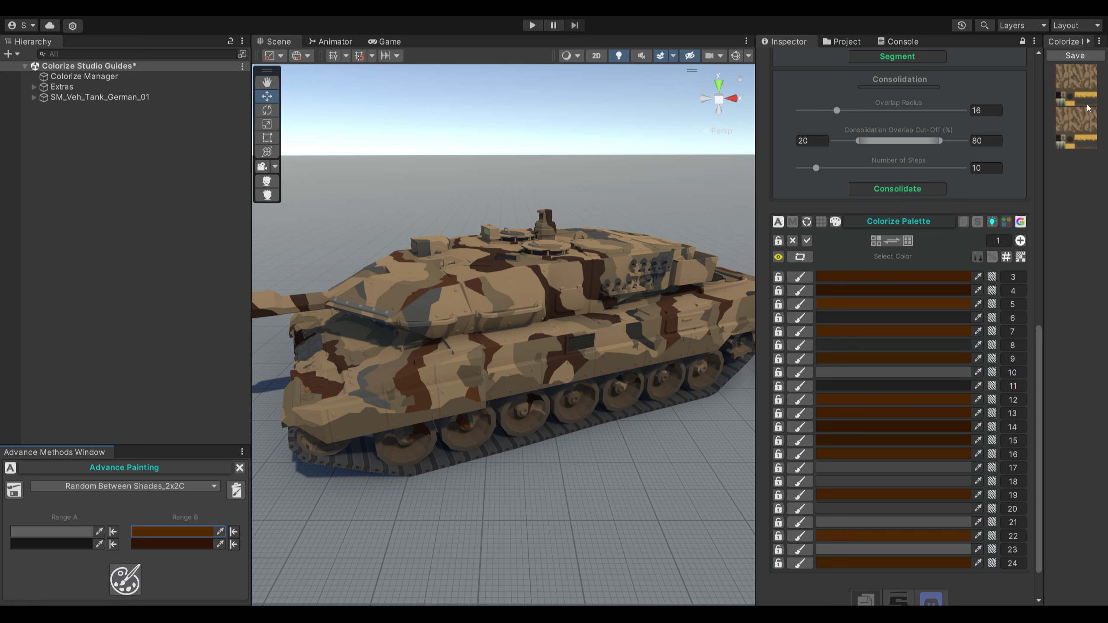
click(1070, 82)
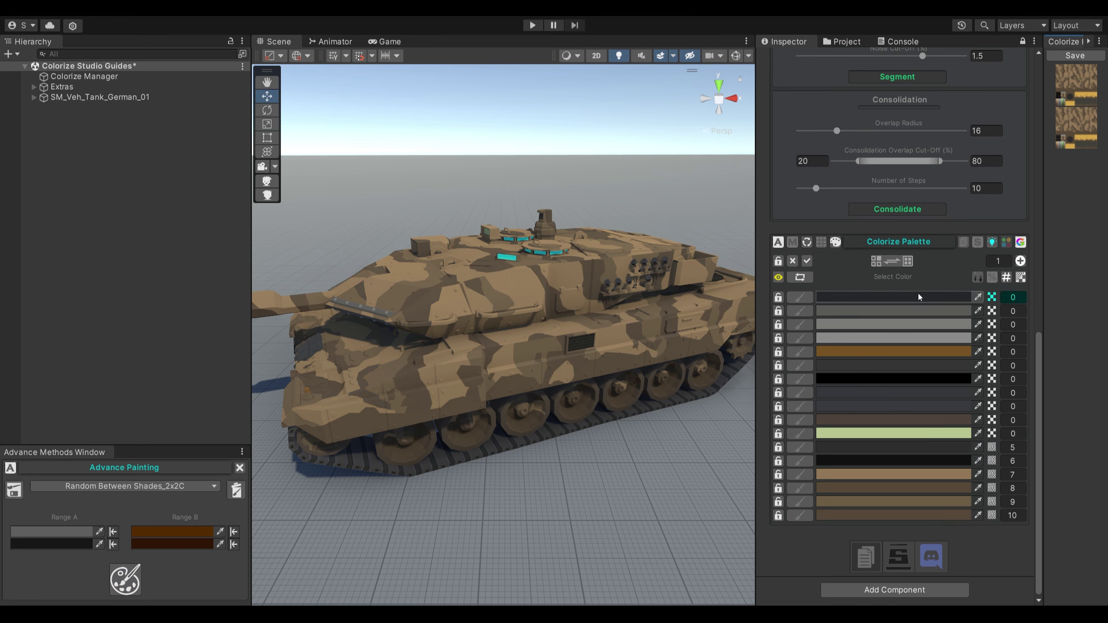
scroll(918, 292, up, 4)
scroll(918, 292, up, 2)
click(877, 109)
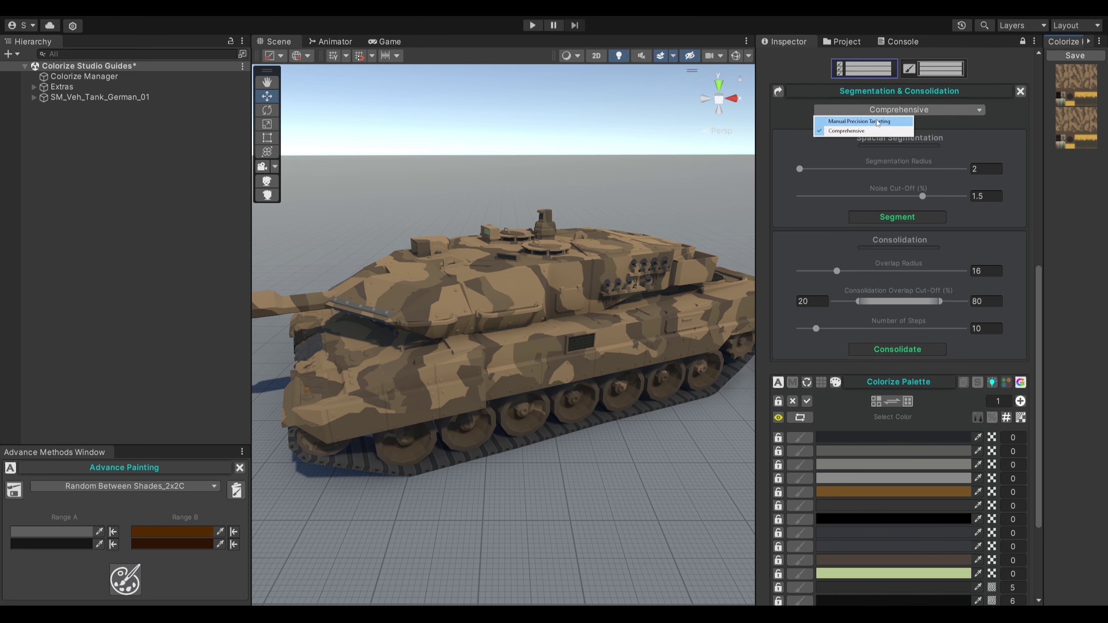
click(866, 123)
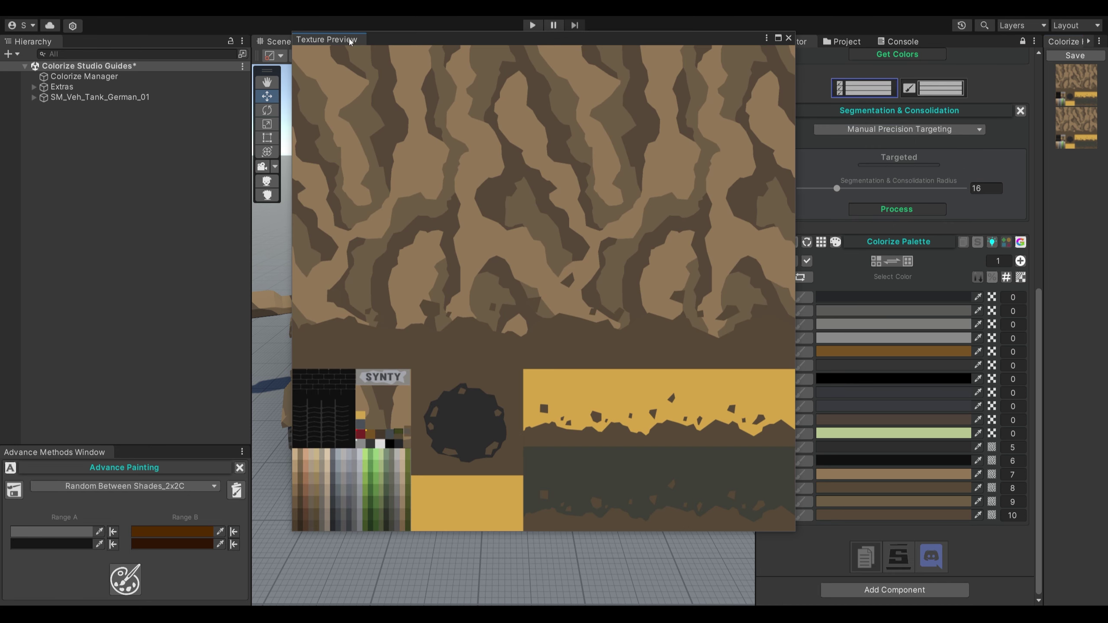
Dock the Texture Preview window above the Advance Methods window and set the Segmentation & Consolidation Radius to 2.
drag(349, 41, 139, 214)
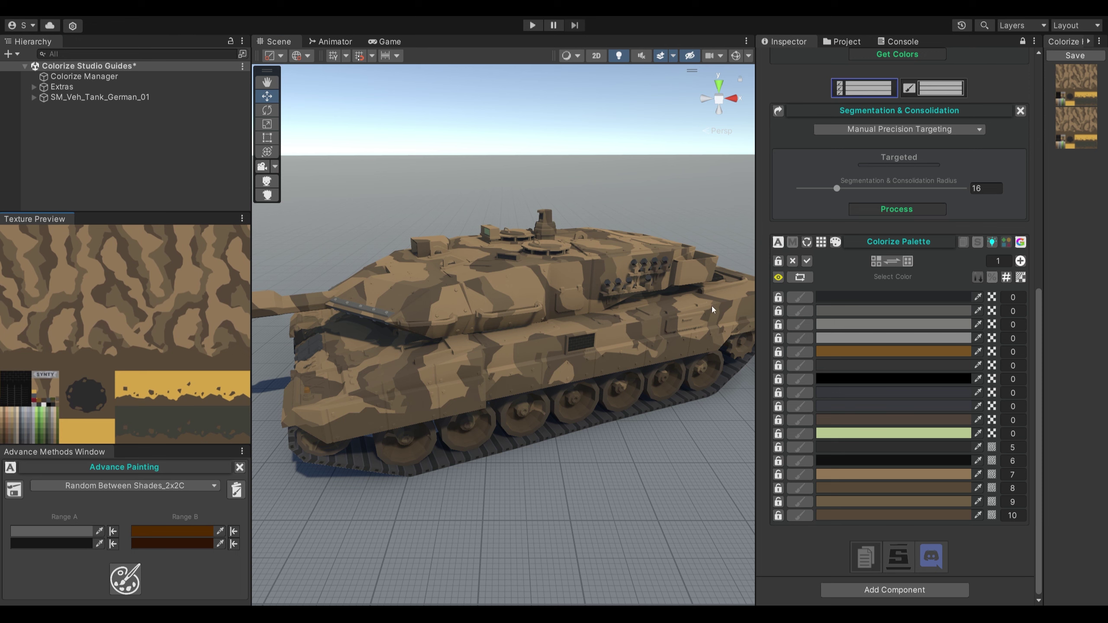
drag(837, 189, 796, 190)
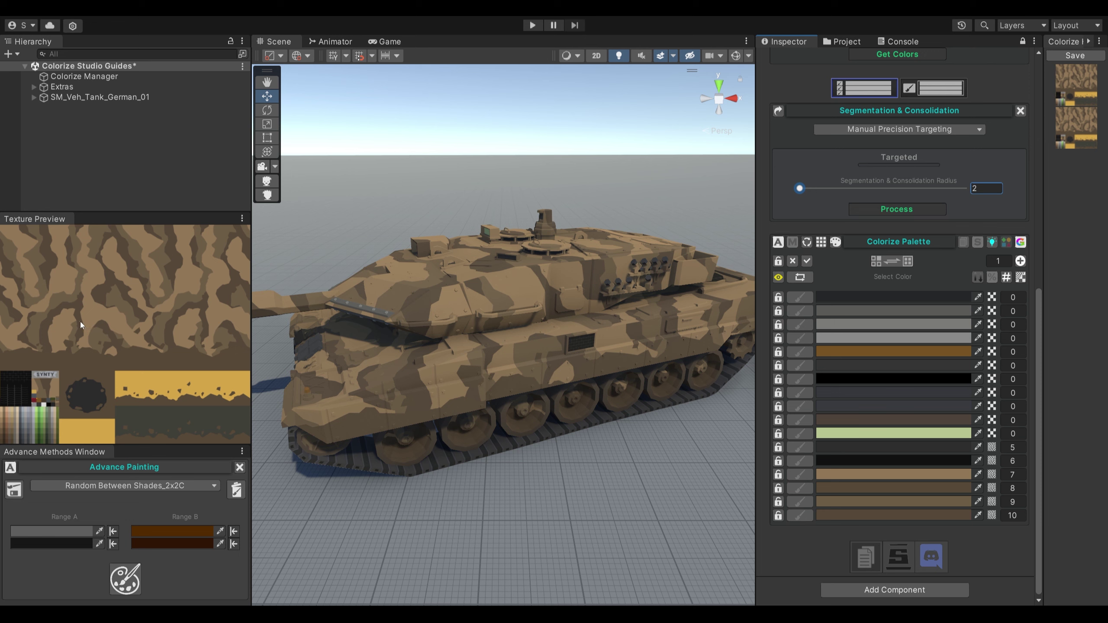
Mark a rectangular area at the lower edge of the camouflage texture and process it for pattern colors 7 to 10.
drag(83, 319, 144, 363)
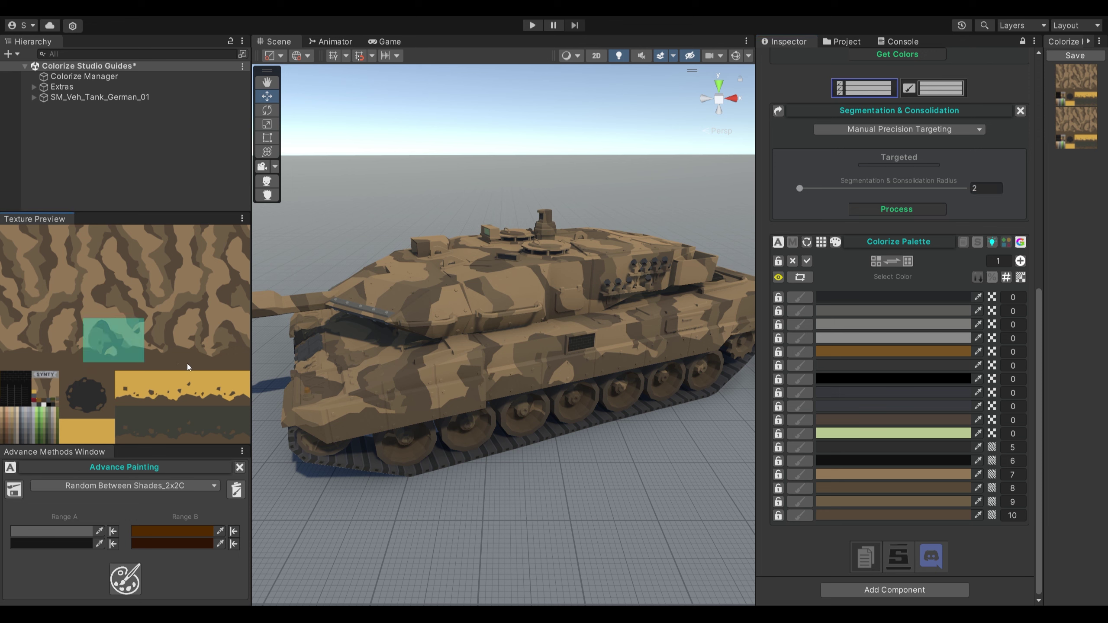
click(807, 518)
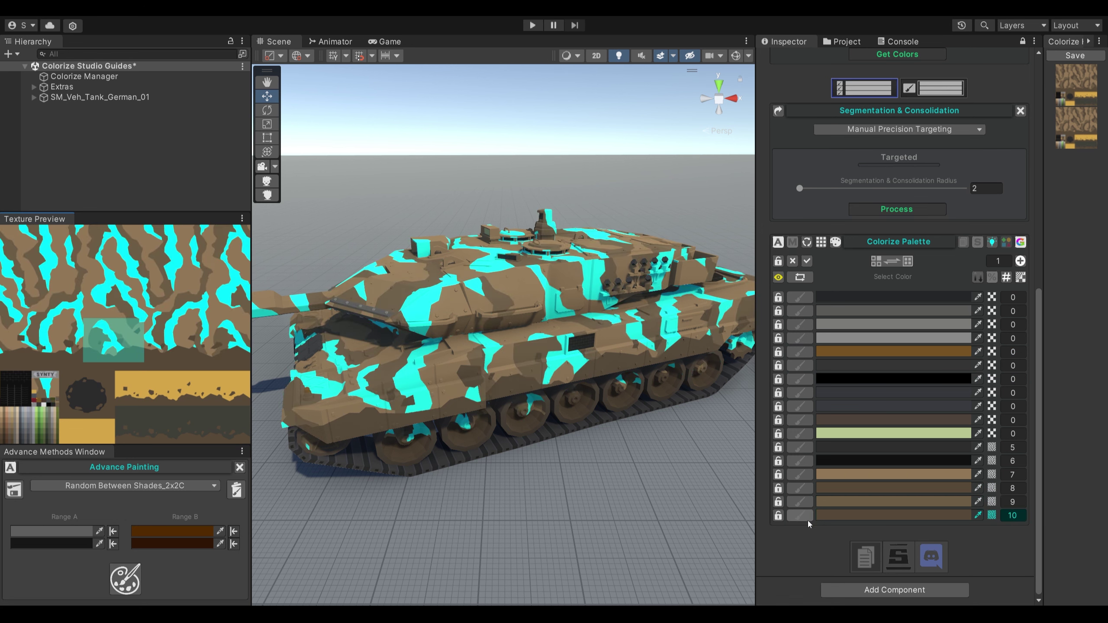
click(801, 502)
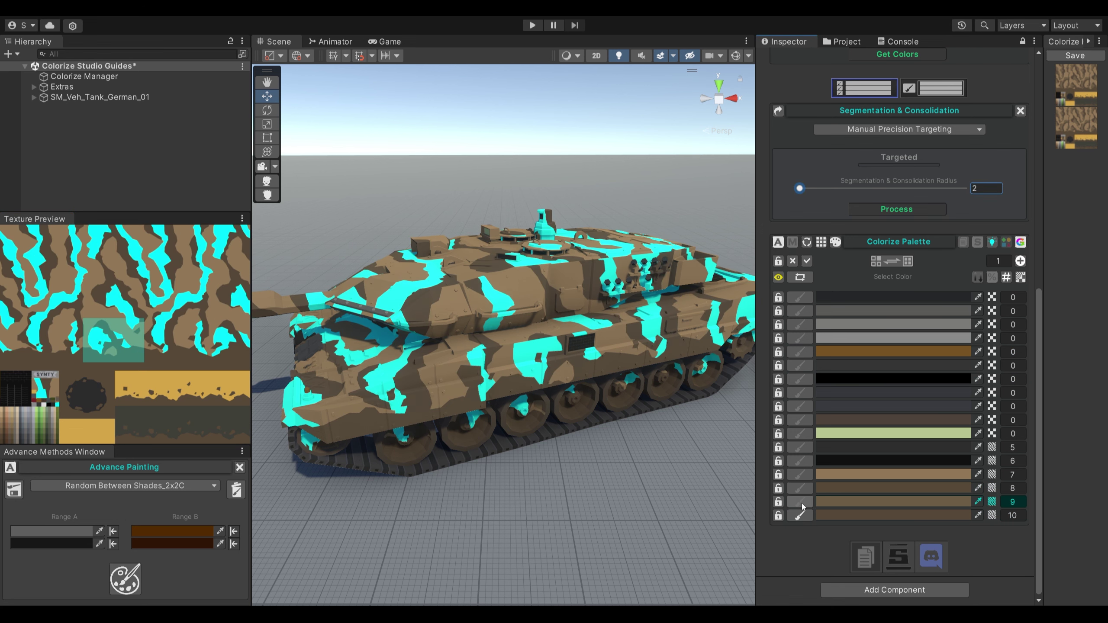
click(799, 488)
click(801, 475)
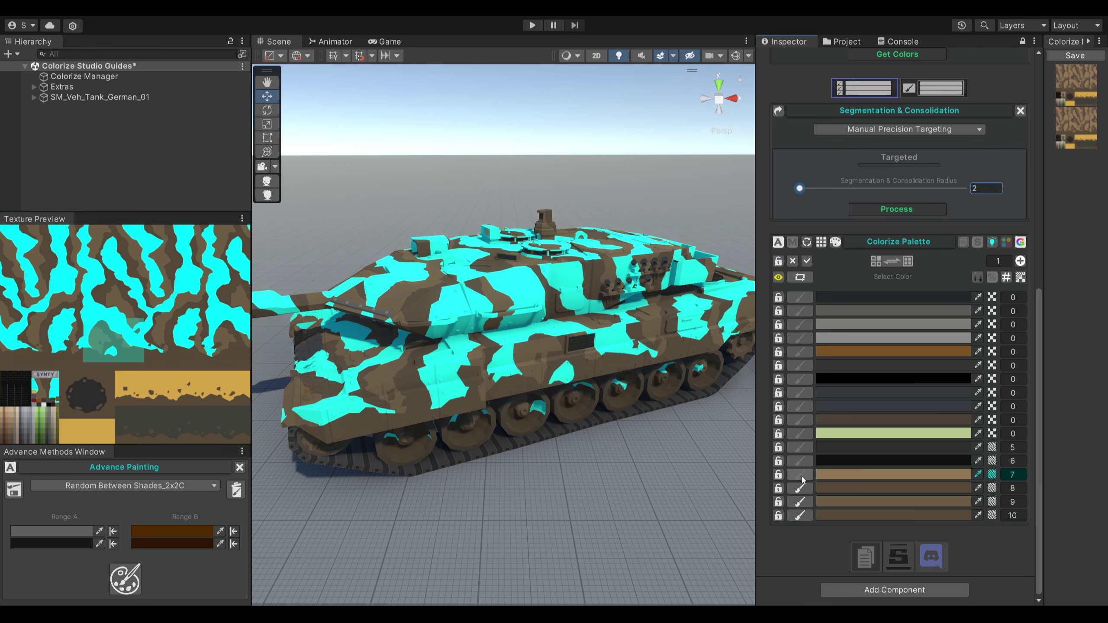
click(802, 476)
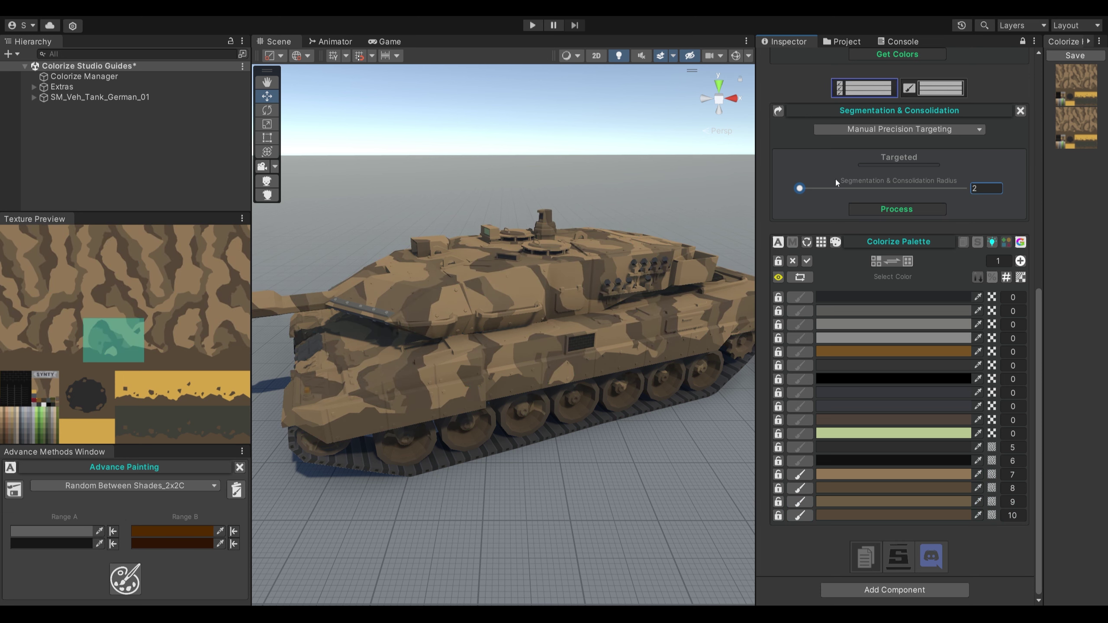
click(895, 209)
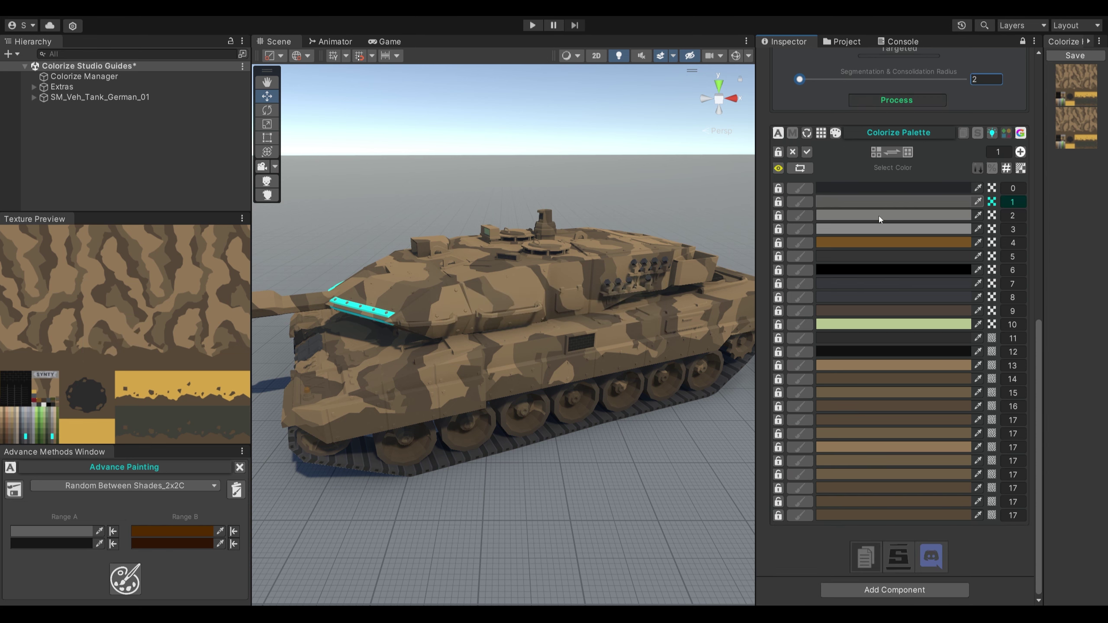
Select all palette colors with group IDs 13 to 17 and repaint them repeatedly with Random Between Shades_2x2C.
click(799, 365)
shift+click(800, 516)
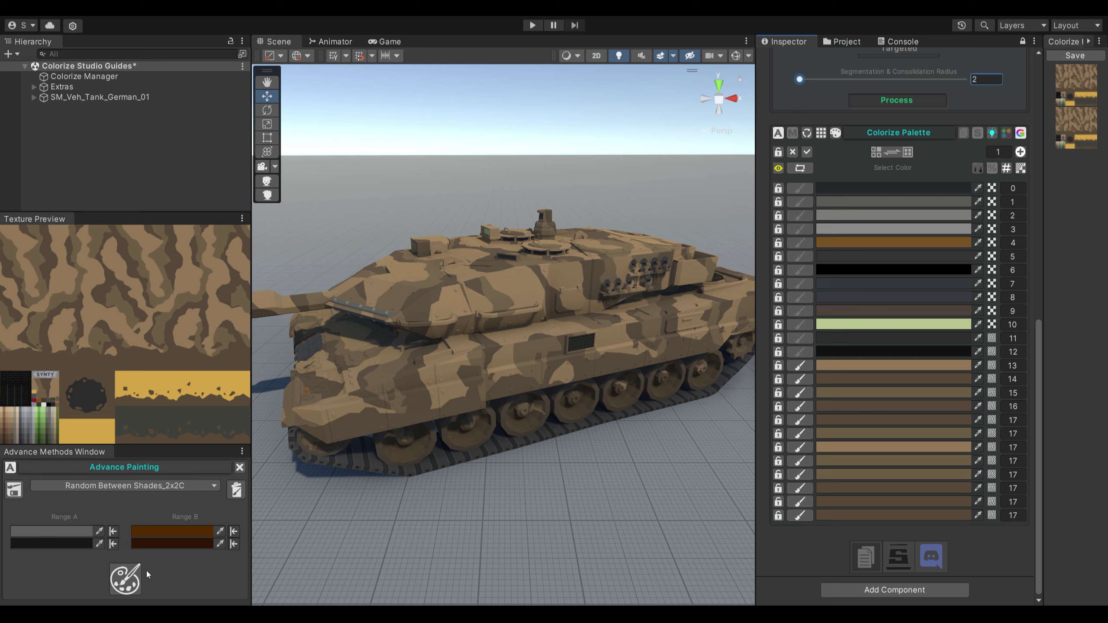
click(125, 579)
click(126, 579)
click(128, 578)
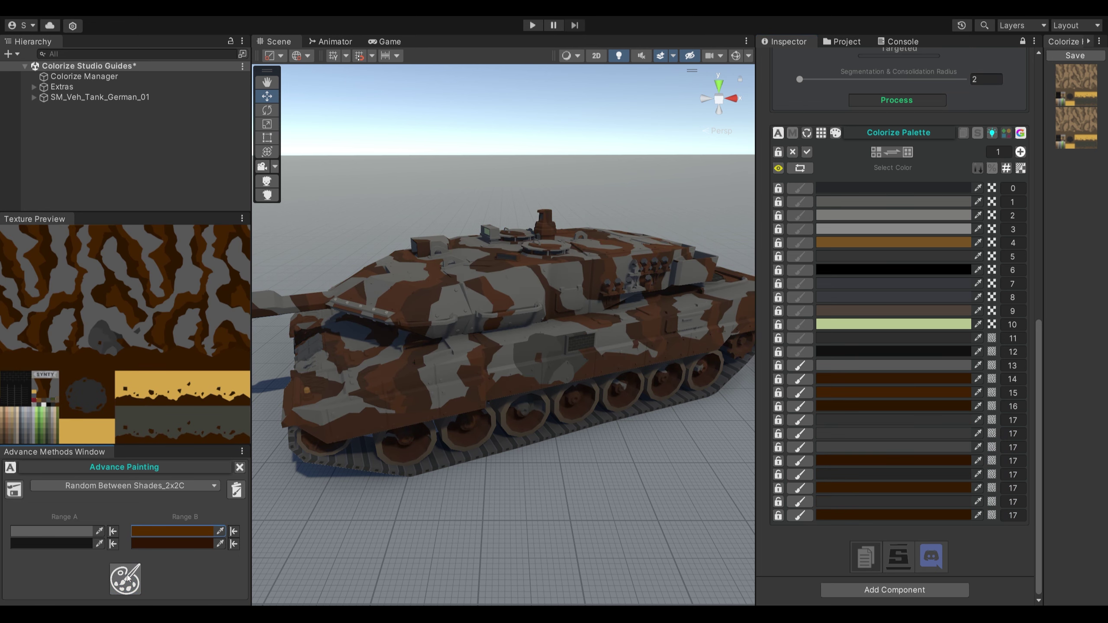
click(127, 578)
click(128, 578)
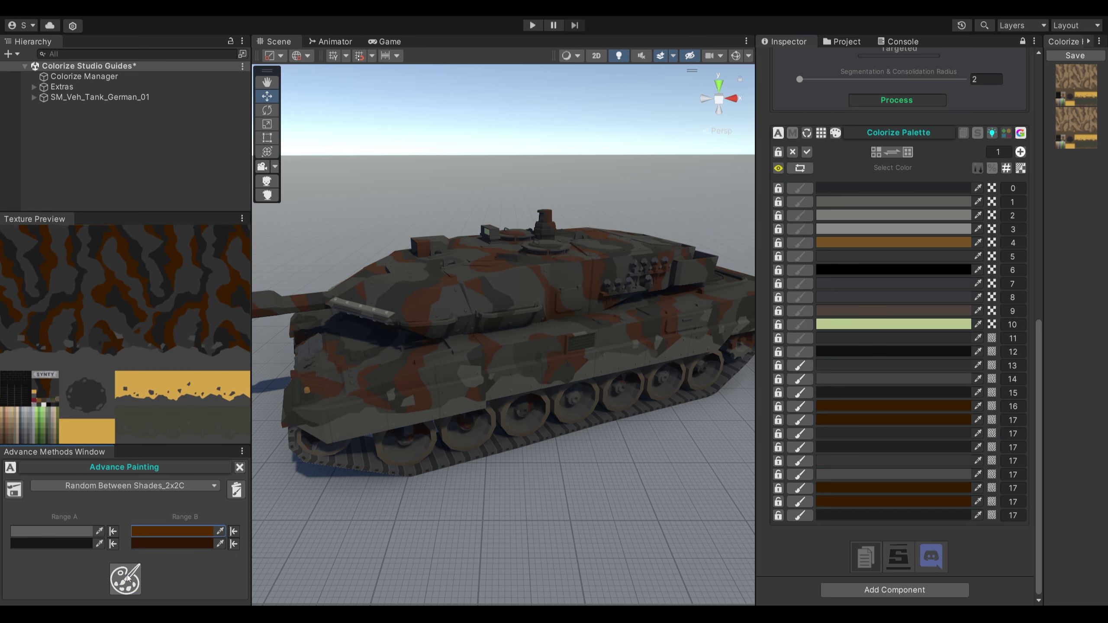
click(127, 579)
click(127, 578)
click(127, 578)
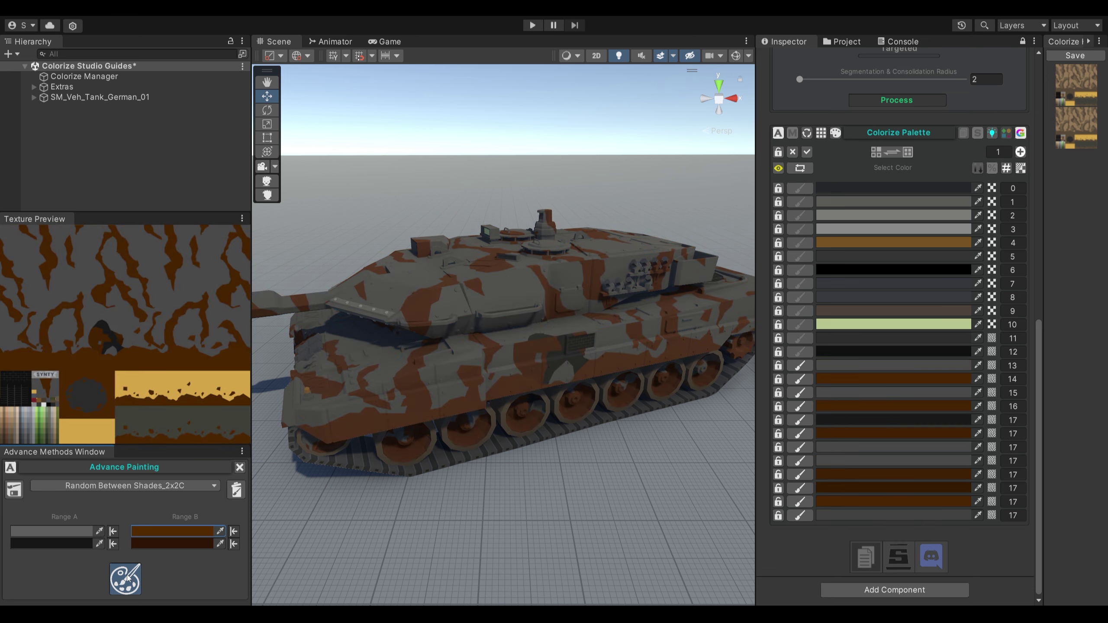
click(127, 578)
click(127, 578)
click(136, 577)
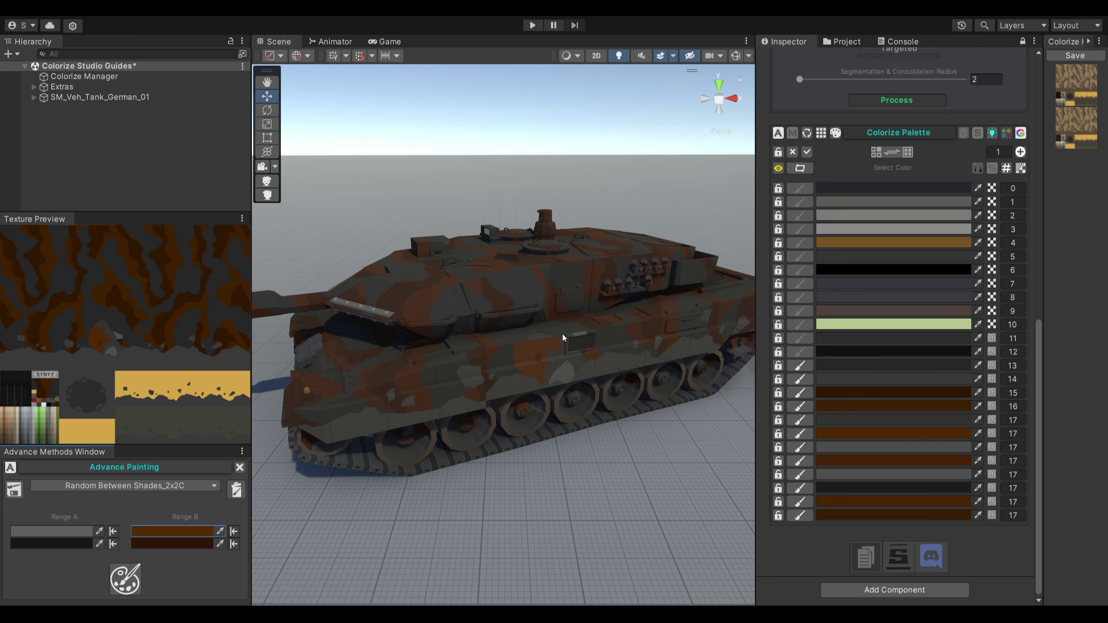
click(136, 577)
click(136, 577)
click(135, 578)
click(136, 578)
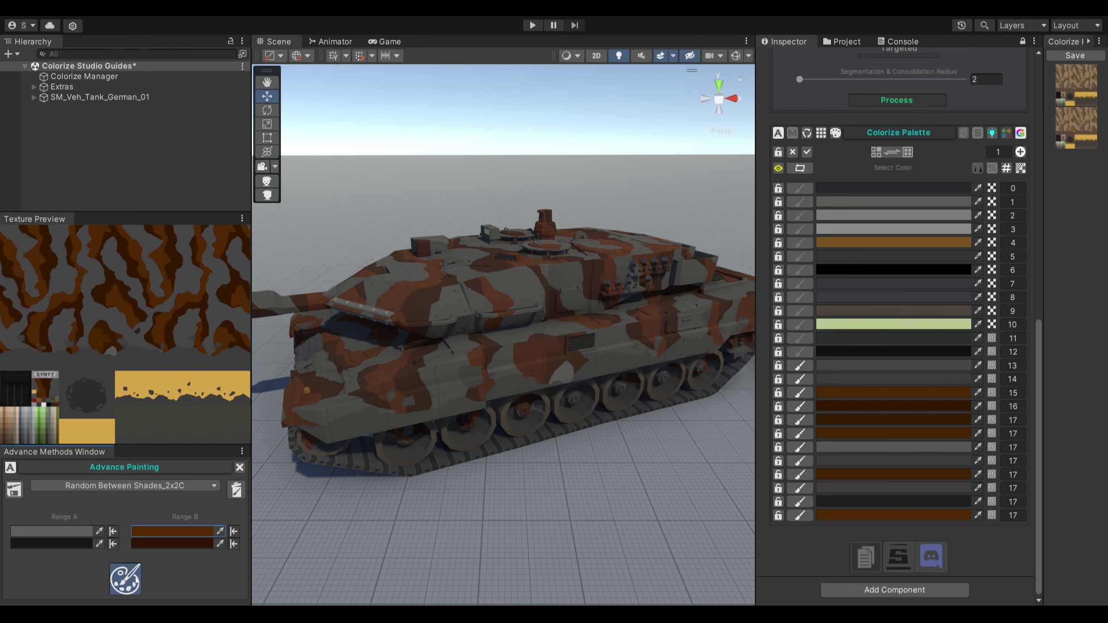
click(136, 577)
click(136, 577)
click(136, 578)
click(136, 577)
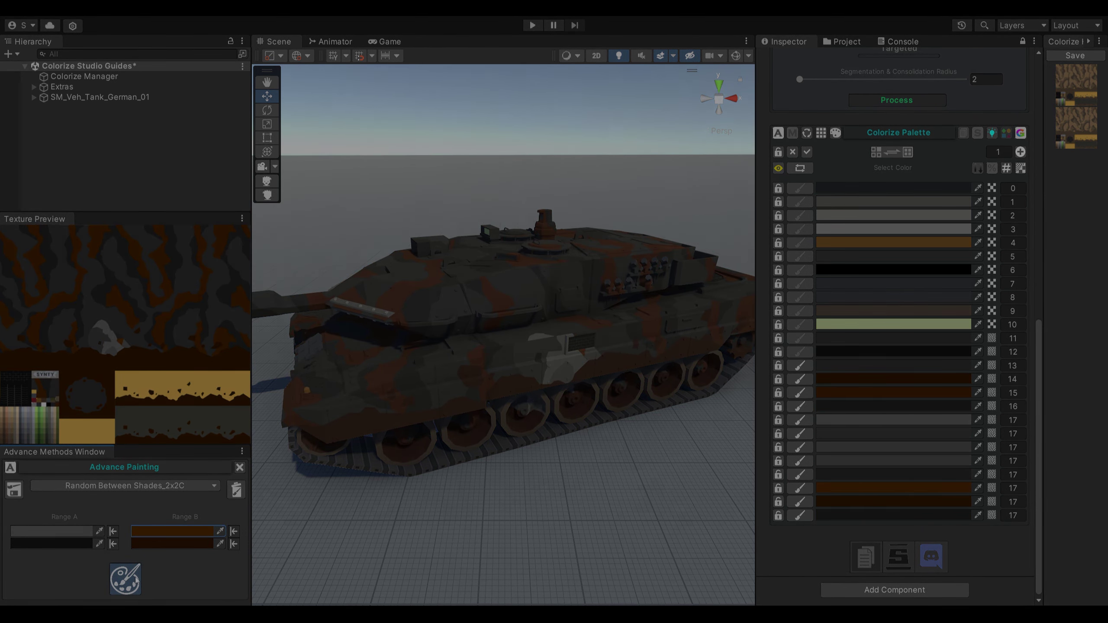
click(136, 578)
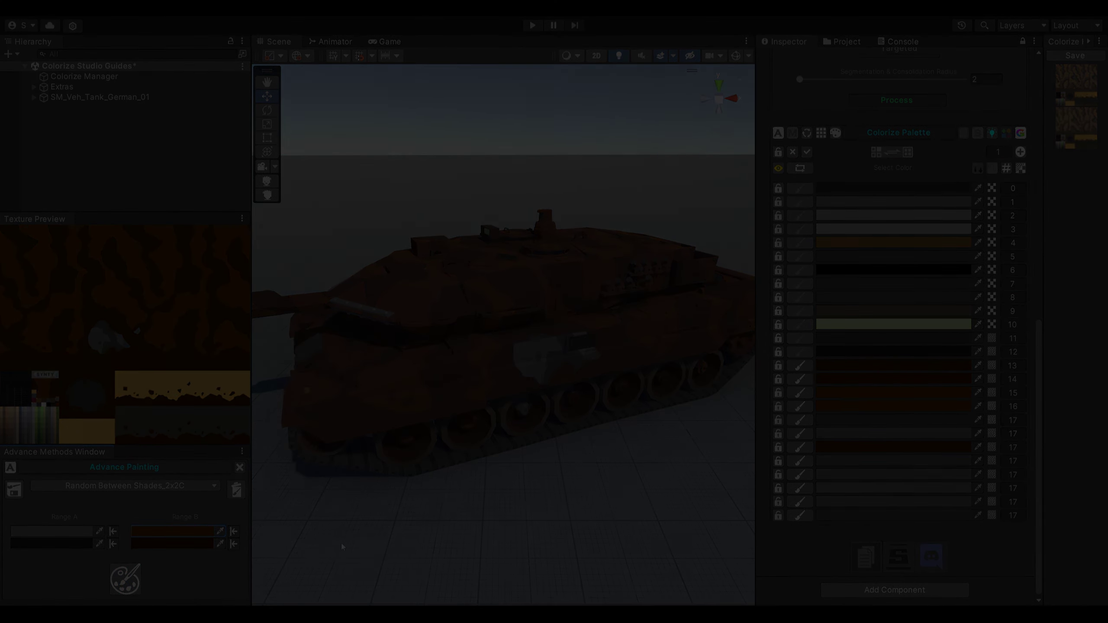